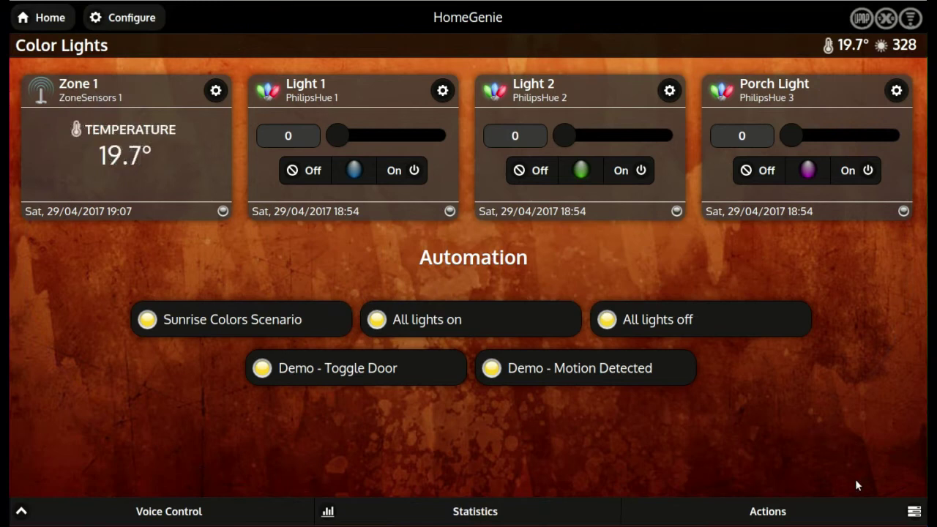
Step: Start recording a macro in the Color Lights group, keeping the fixed pause of 1 between commands
click(863, 510)
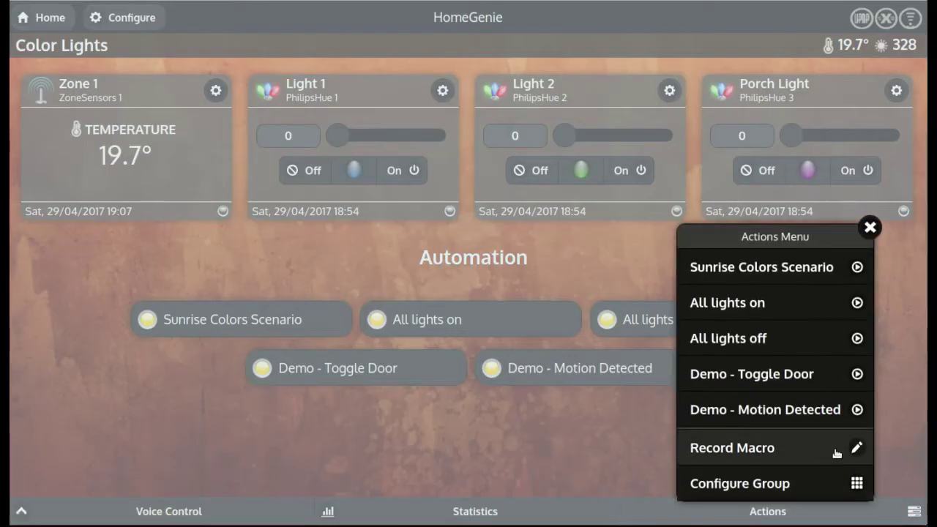
click(830, 449)
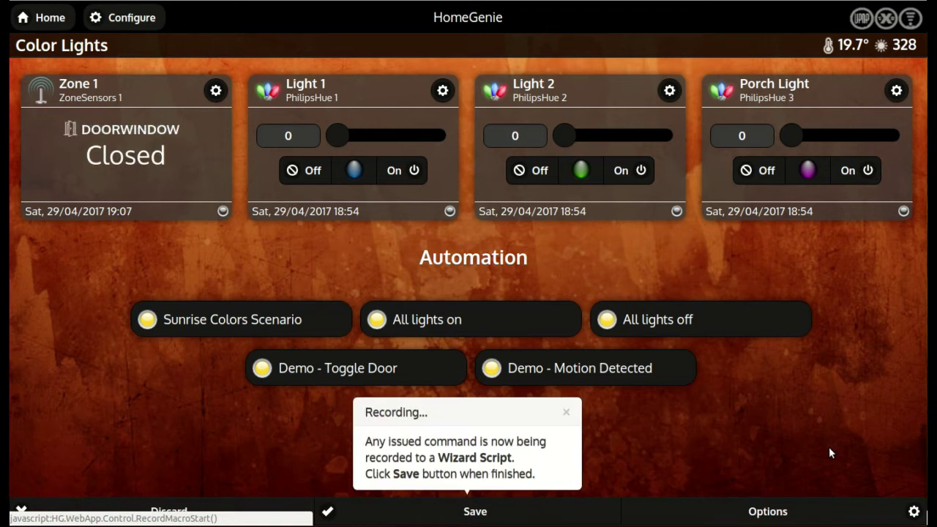
click(864, 503)
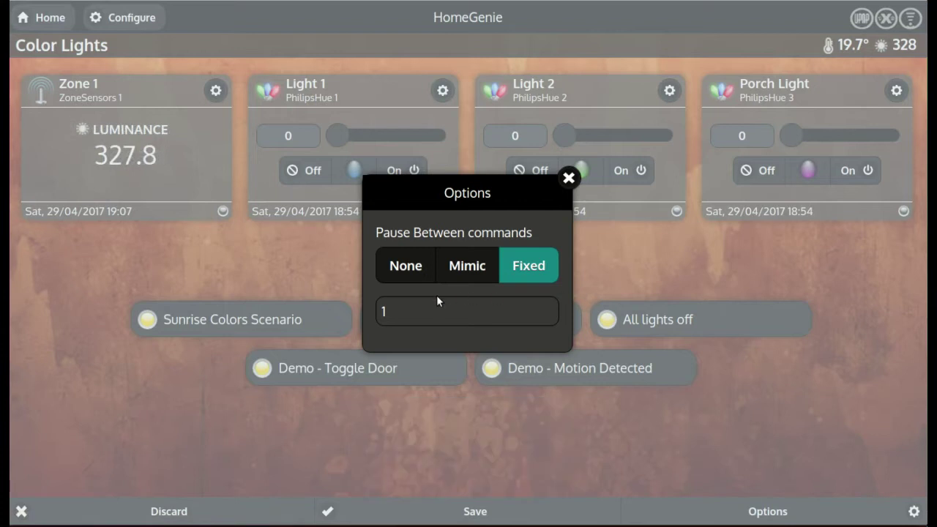
click(568, 179)
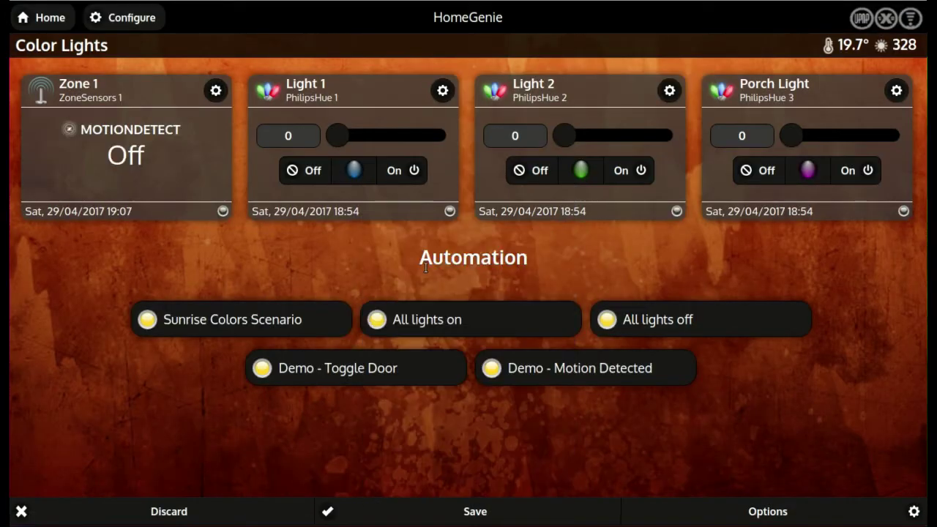
Step: Record turning Light 1, Light 2 and the Porch Light on and off in sequence, and save the macro
click(408, 171)
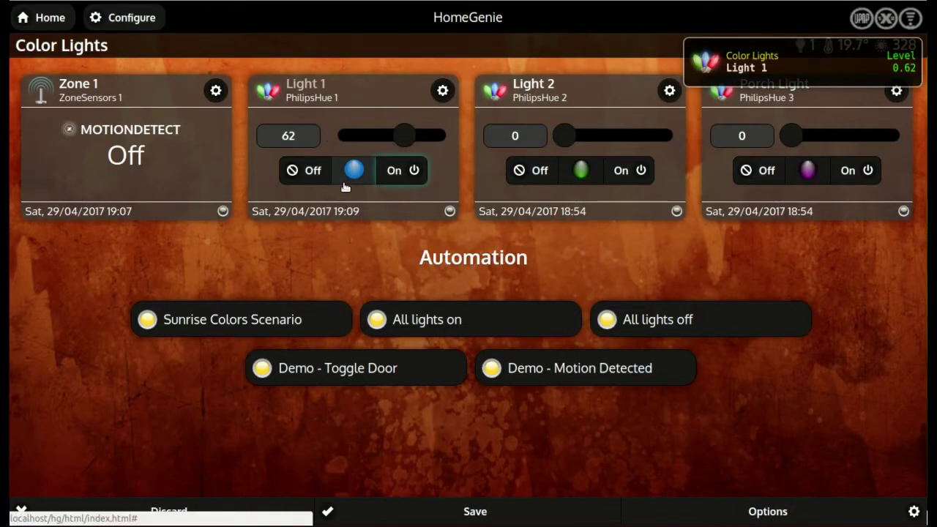
click(300, 171)
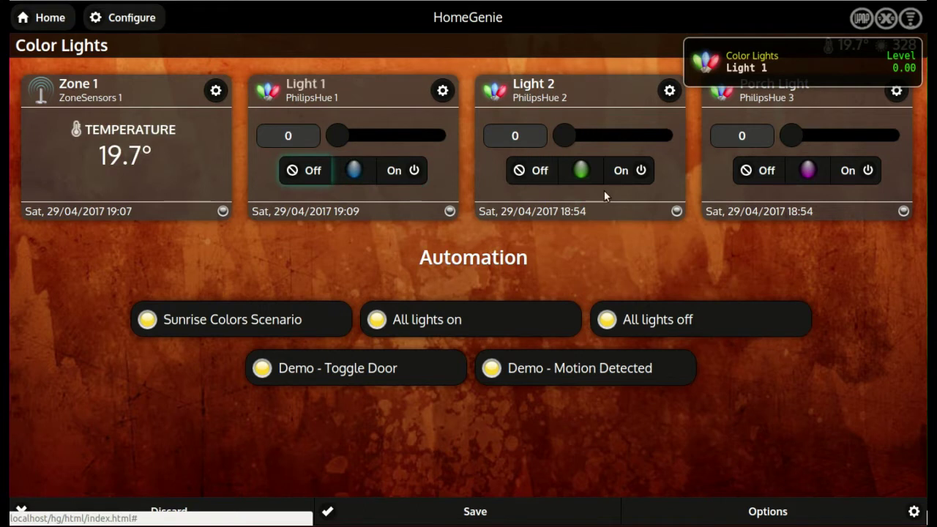
click(633, 174)
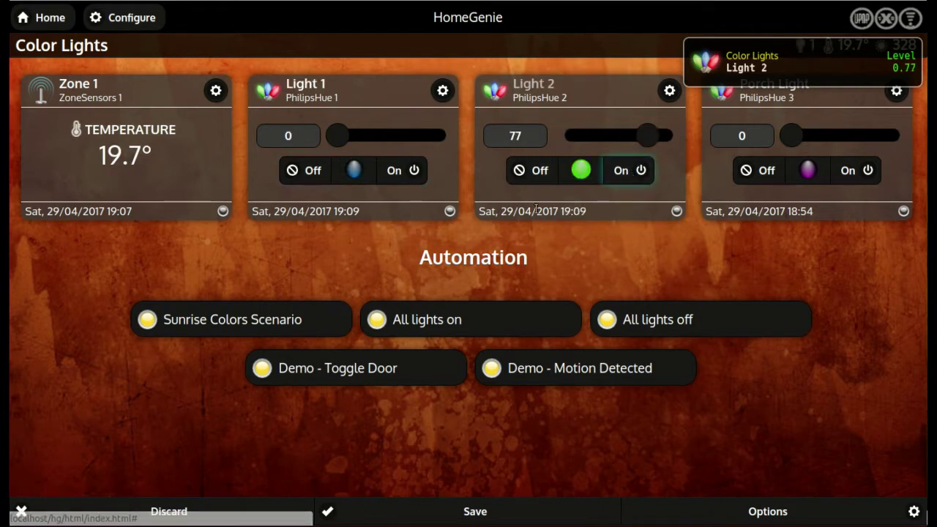
click(529, 172)
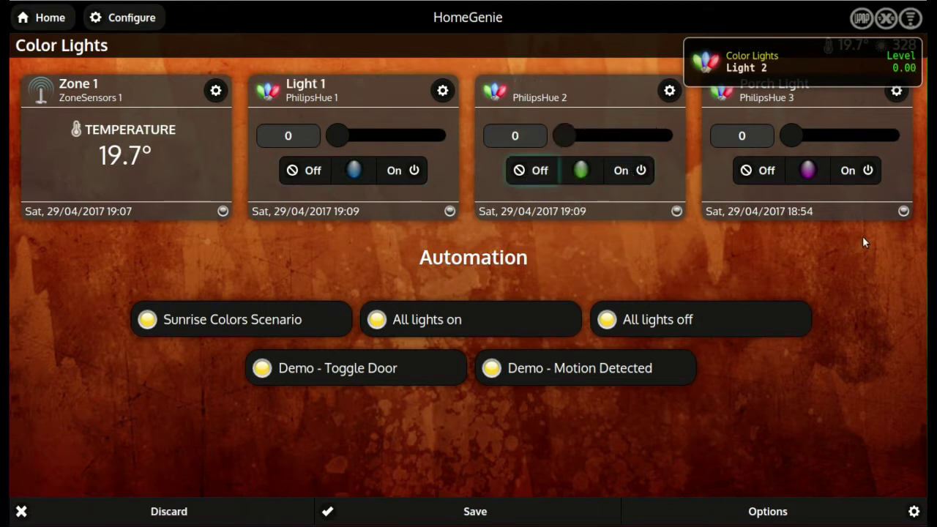
click(864, 170)
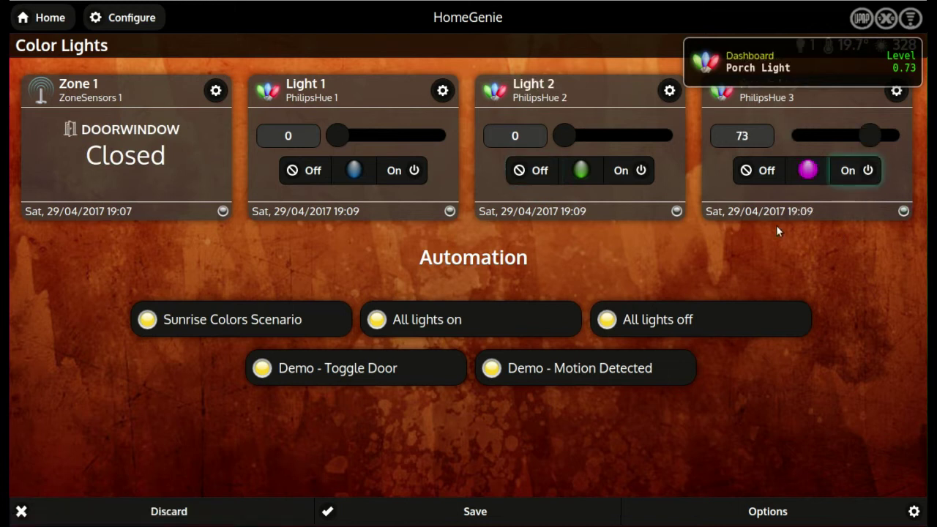
click(765, 170)
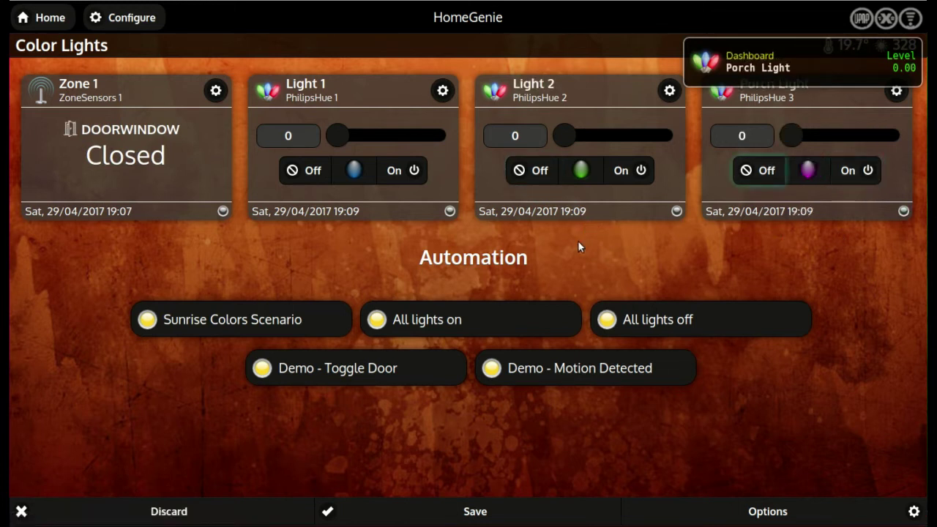
click(575, 508)
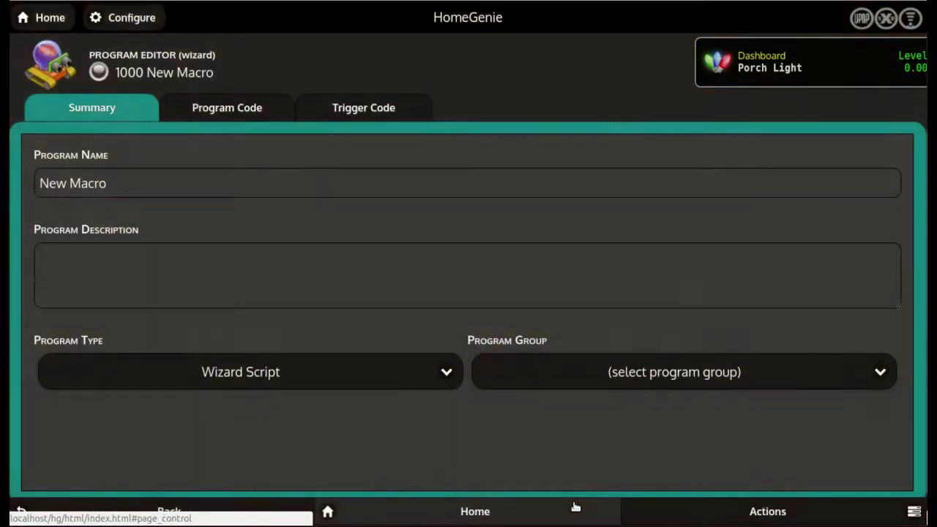
Step: Name the program Blinking Lights and assign it to the Lights program group
click(131, 177)
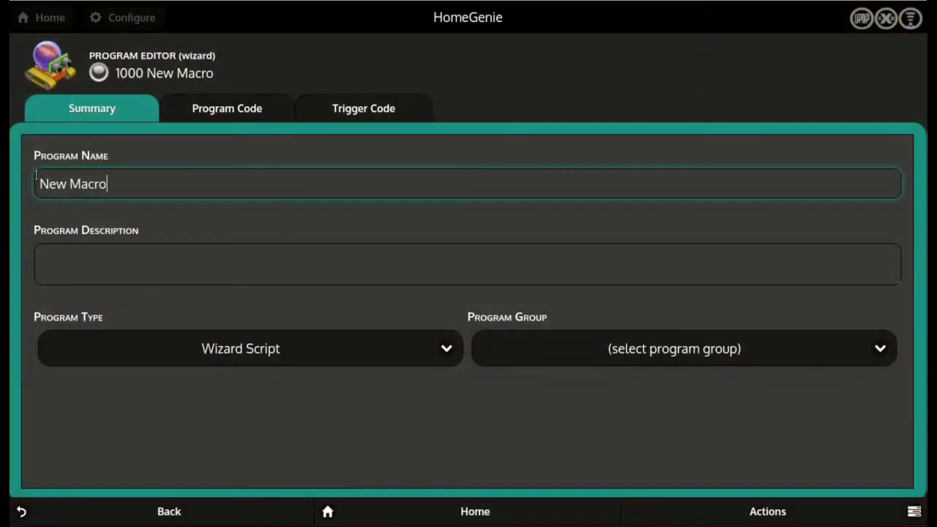
triple_click(85, 181)
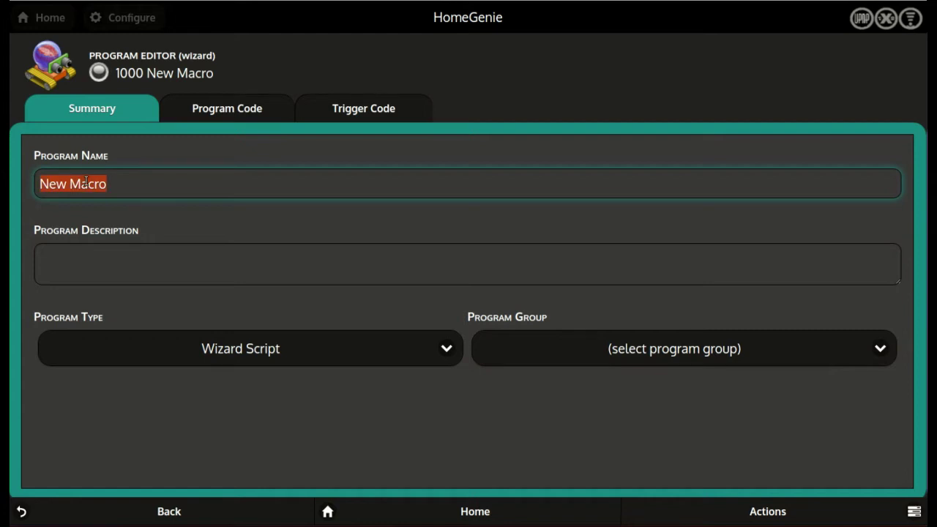
text(Blinking Lights)
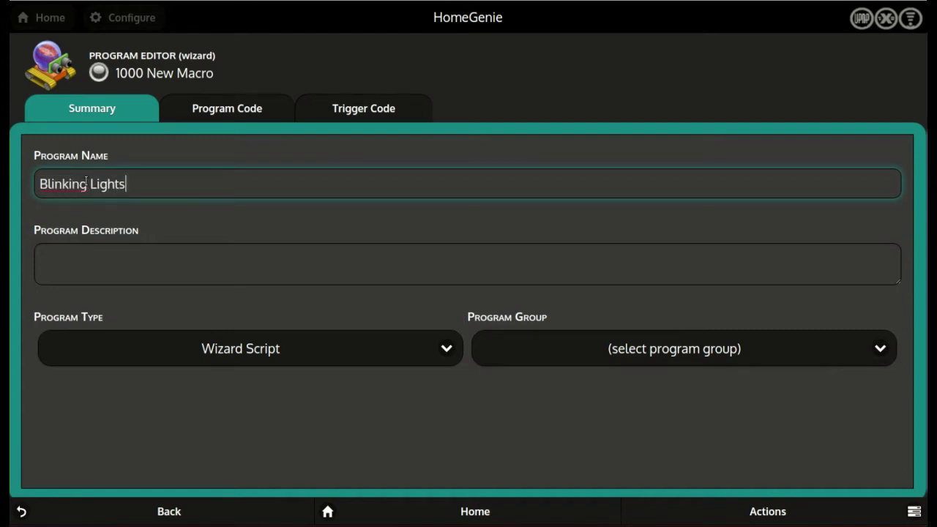
click(852, 348)
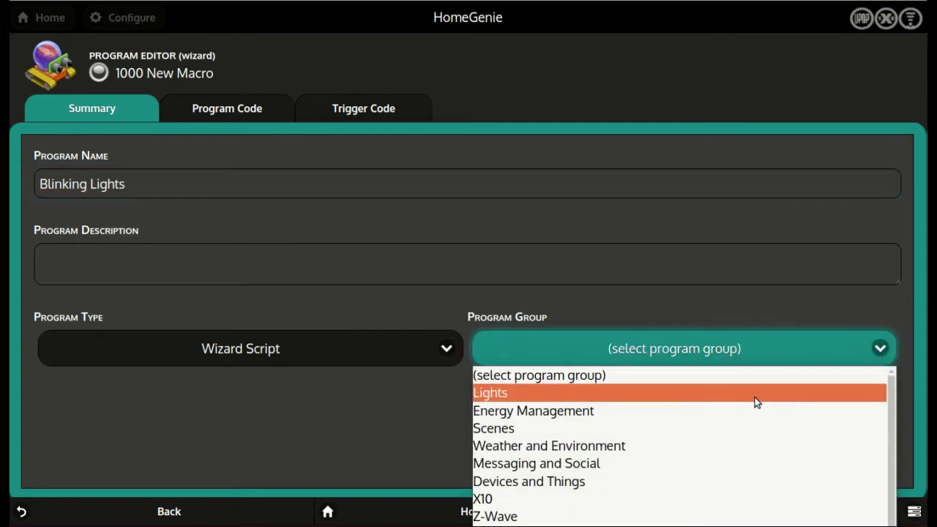
click(754, 396)
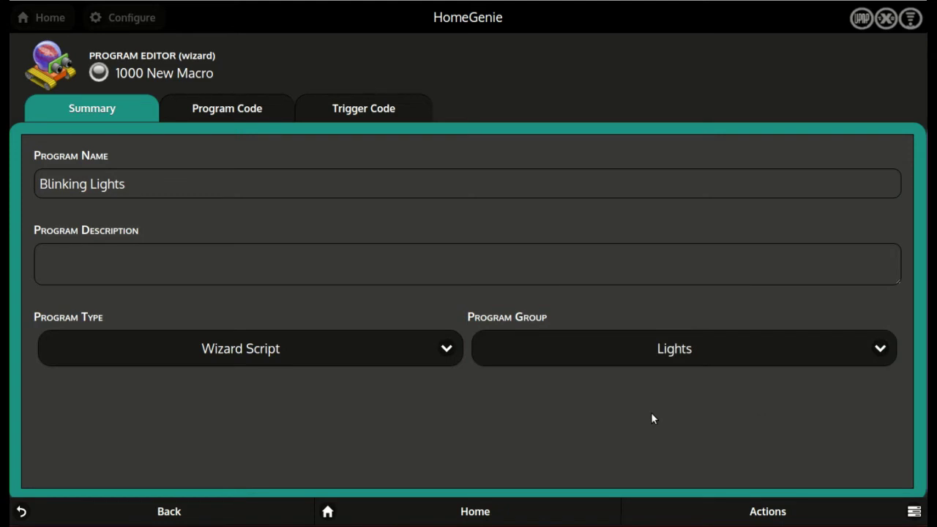
Step: Examine the recorded commands in the program code and the option for capturing new events
click(251, 115)
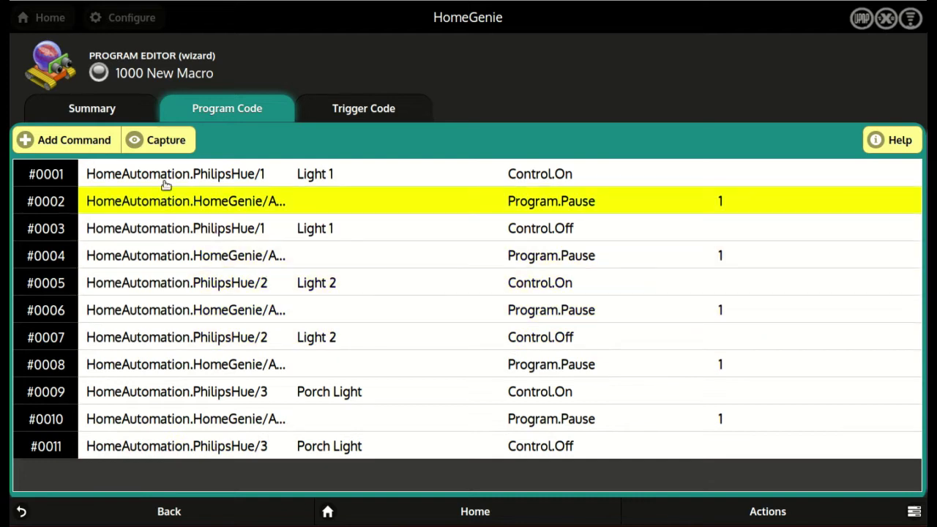
click(177, 141)
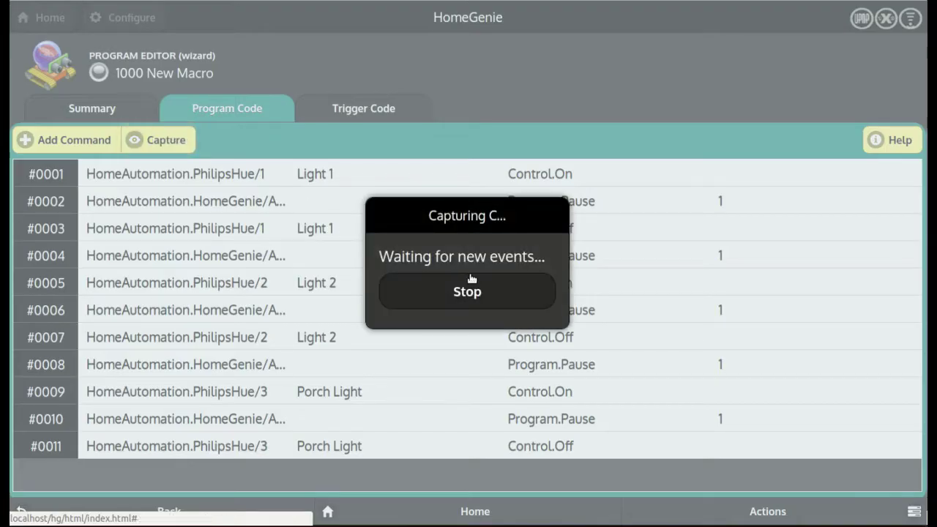
click(453, 282)
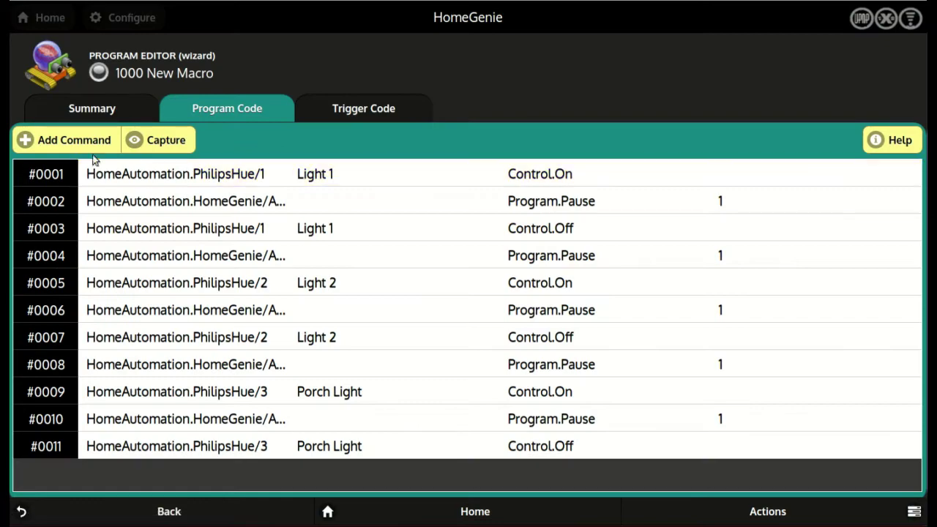
Step: Examine the command contexts and PhilipsHue targets offered when adding a command to the program
click(93, 140)
scroll(452, 316, down, 3)
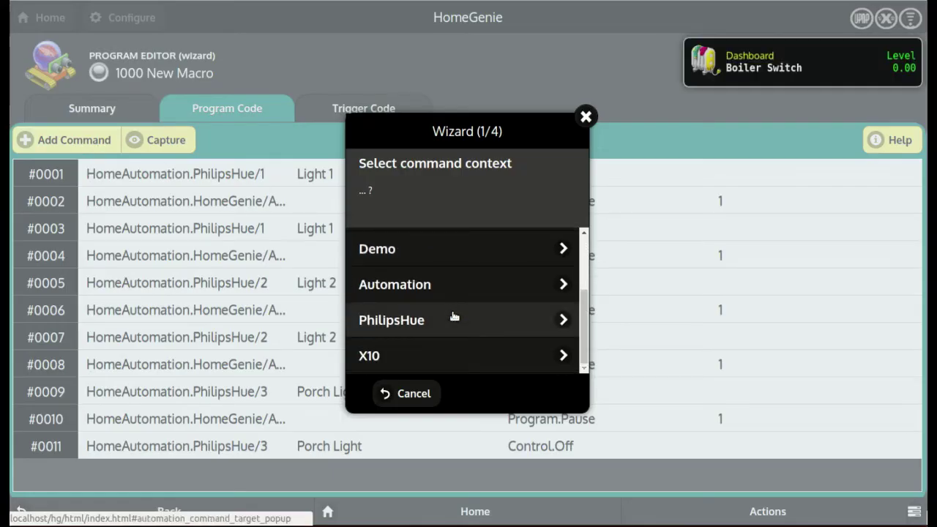
click(412, 320)
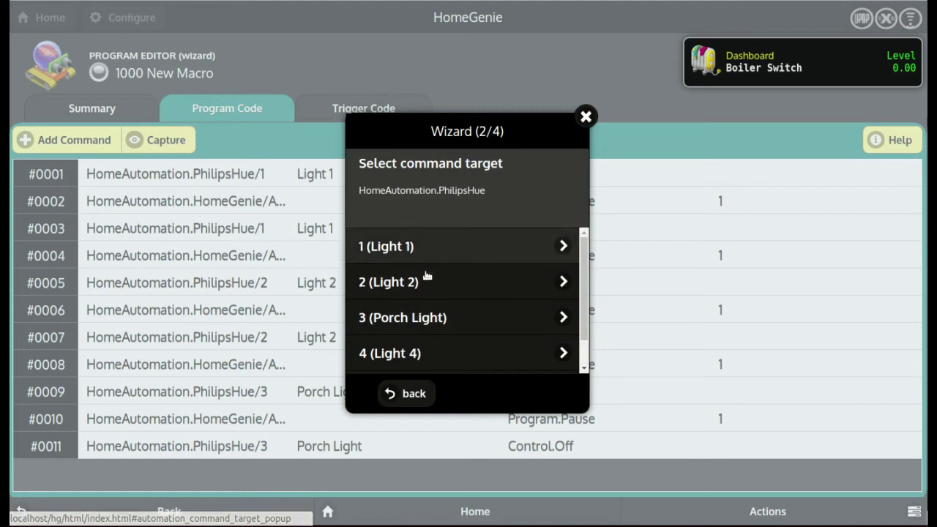
click(396, 393)
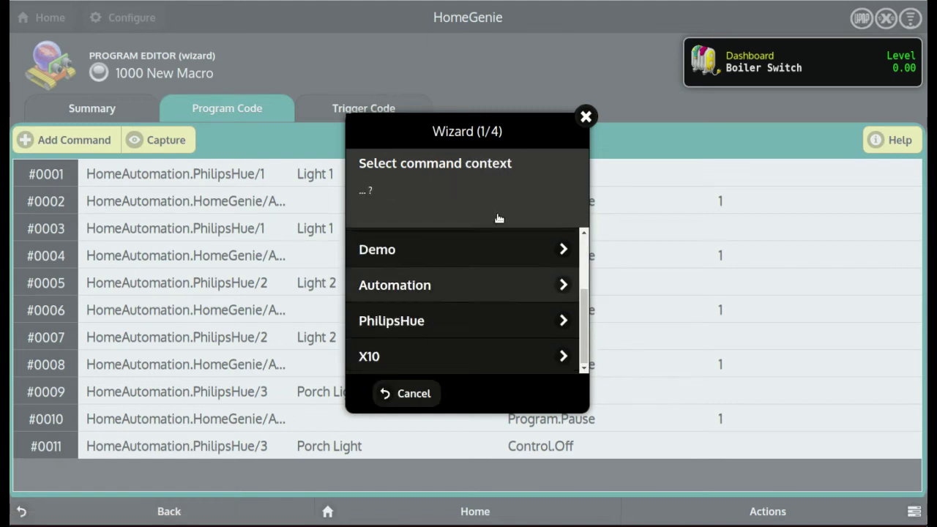
click(403, 392)
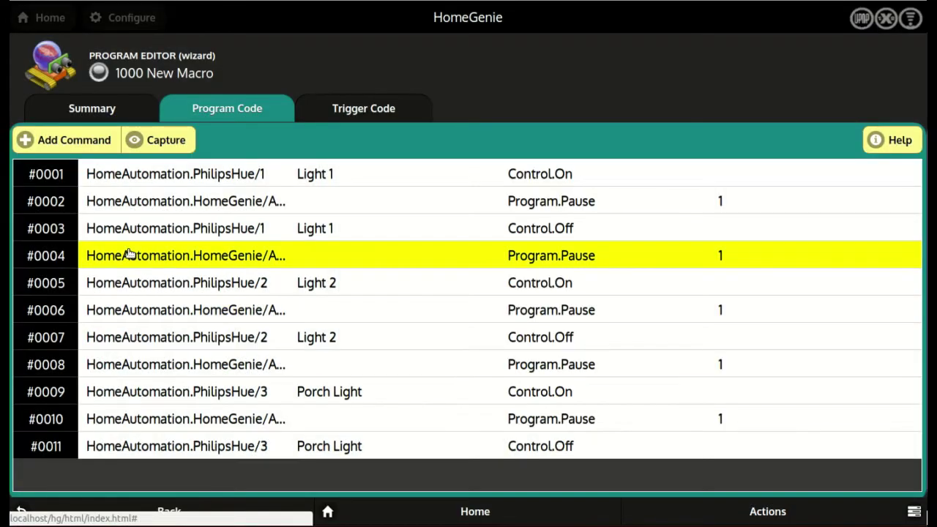
Step: Examine the move and delete options for program line #1, trying 5 as its new line number
click(59, 180)
drag(478, 272, 487, 274)
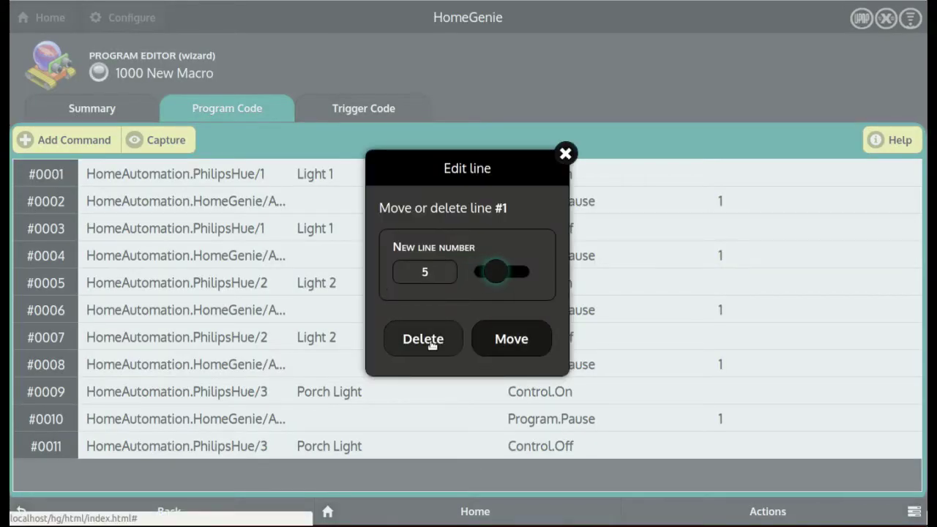
click(565, 154)
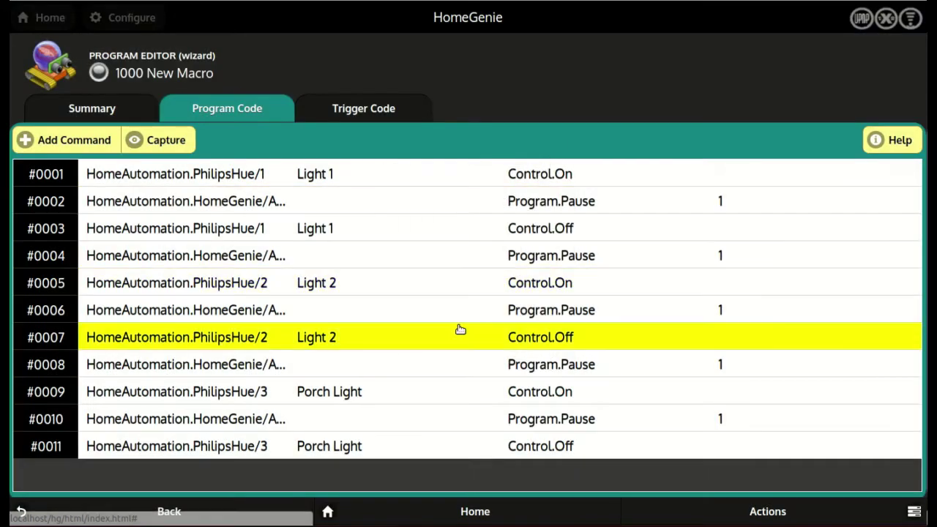
Step: Save the program and enable Blinking Lights in the Lights programs list
click(745, 507)
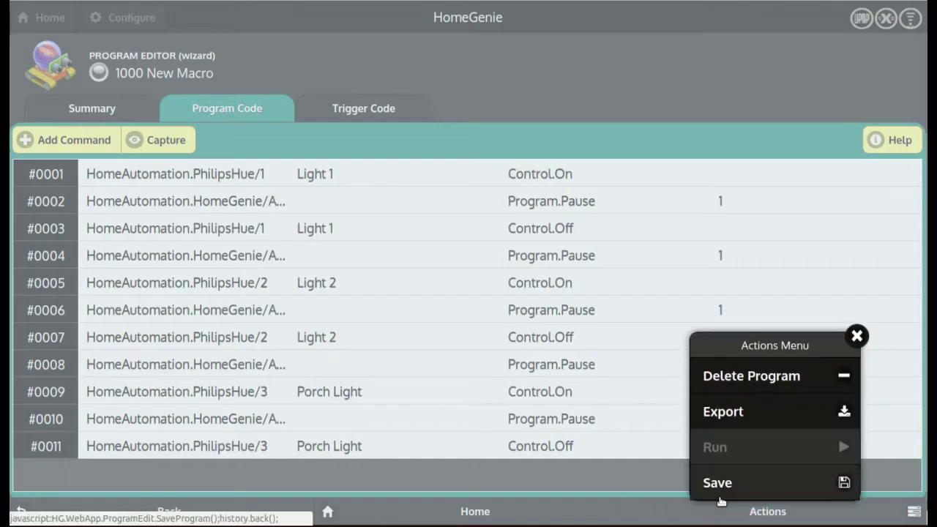
click(740, 486)
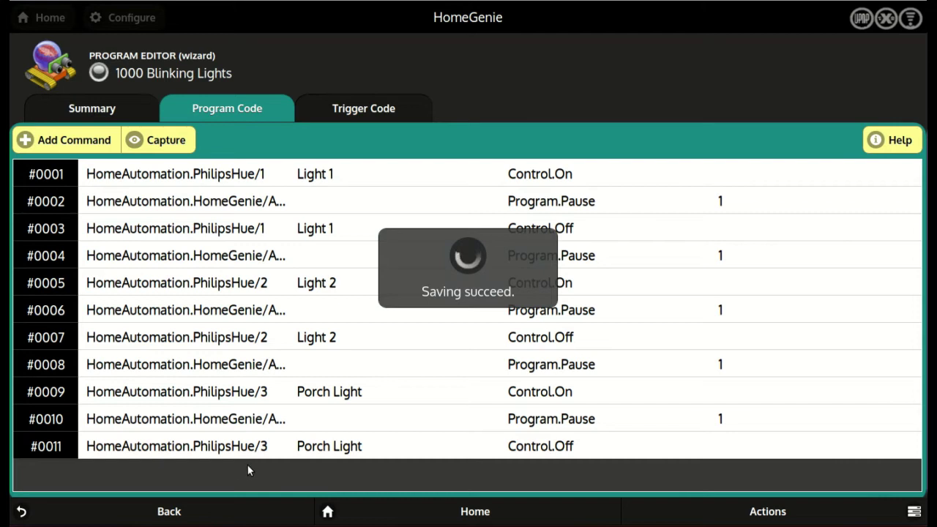
click(268, 509)
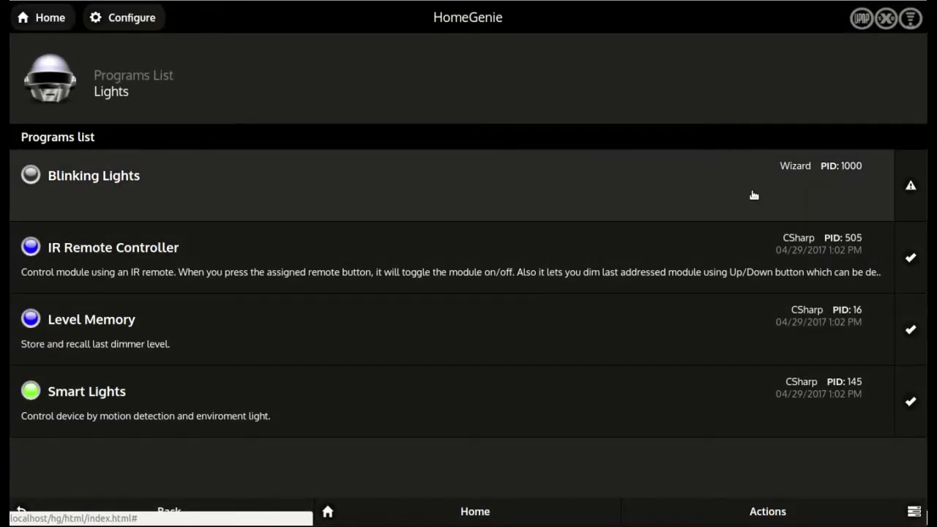
click(896, 189)
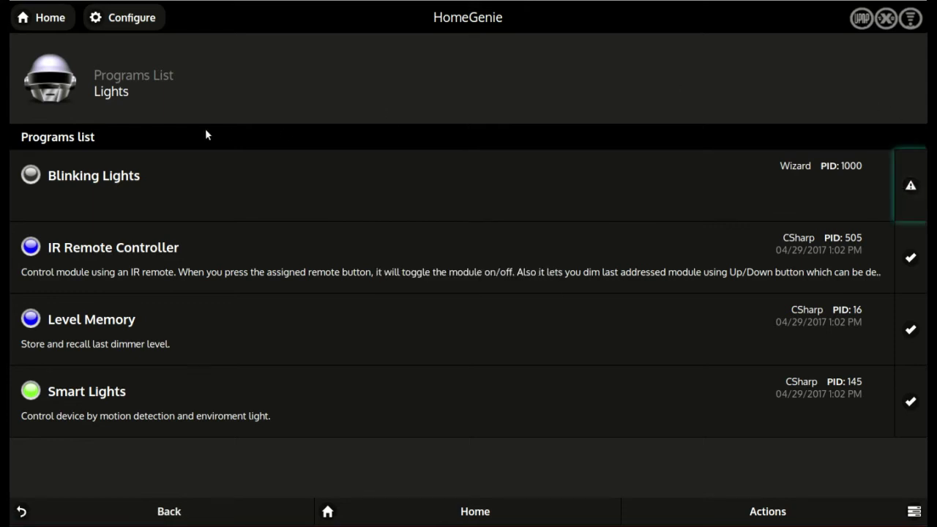
Step: Open the configuration of the Color Lights group
click(136, 29)
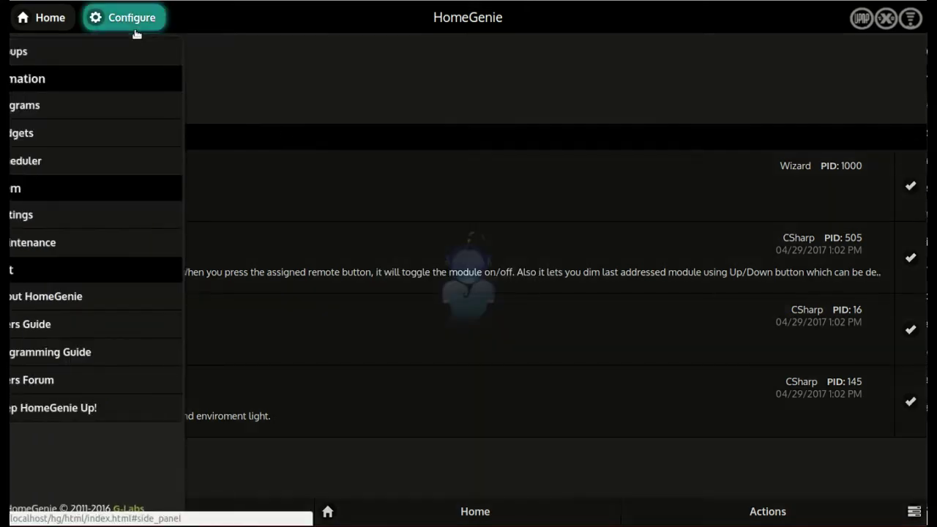
click(192, 54)
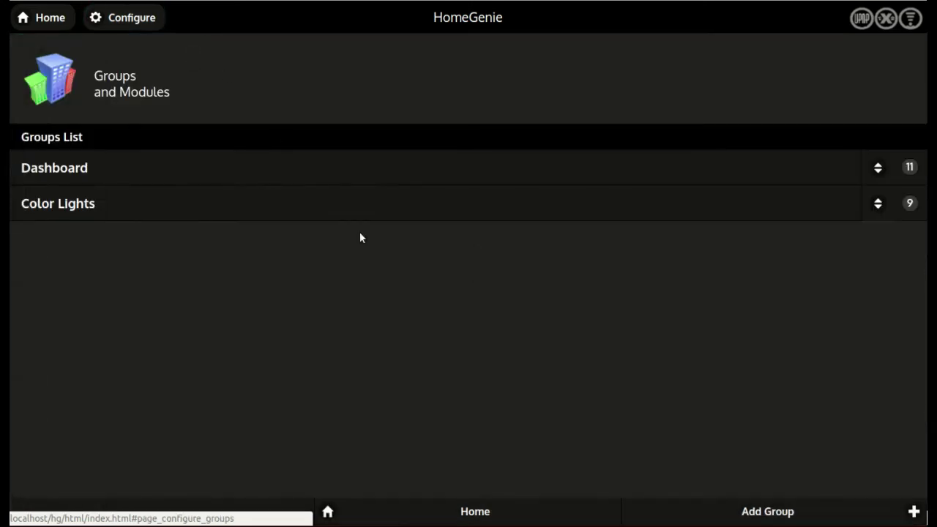
click(524, 214)
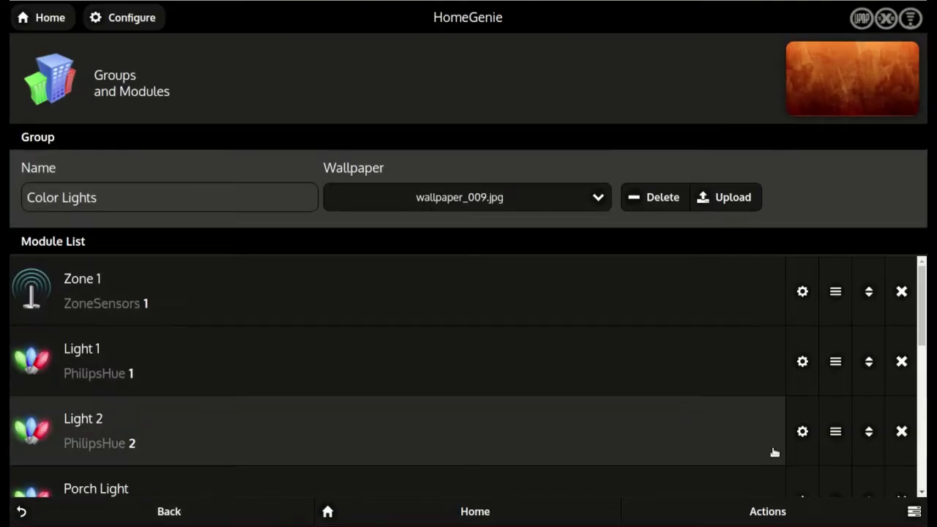
Step: Add the Blinking Lights (1000) program to the Color Lights group's module list
click(808, 510)
click(786, 493)
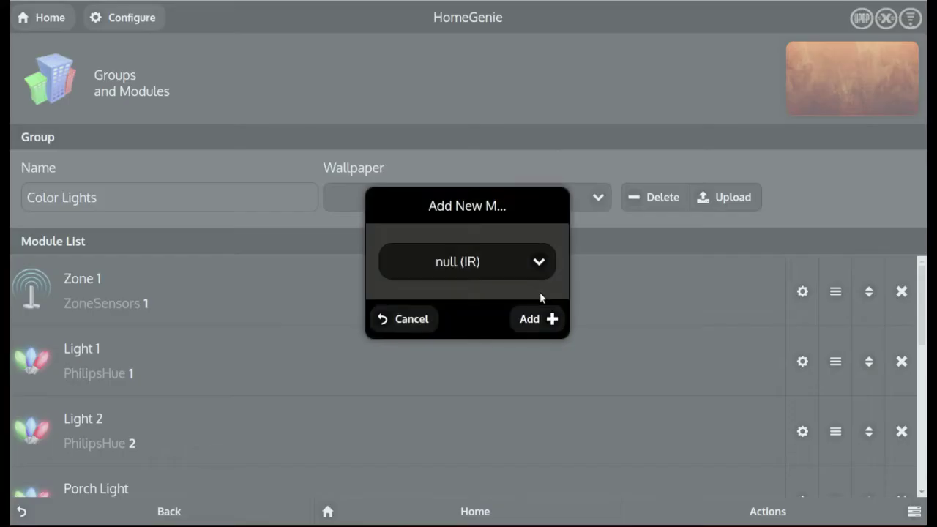
click(530, 277)
scroll(545, 196, down, 5)
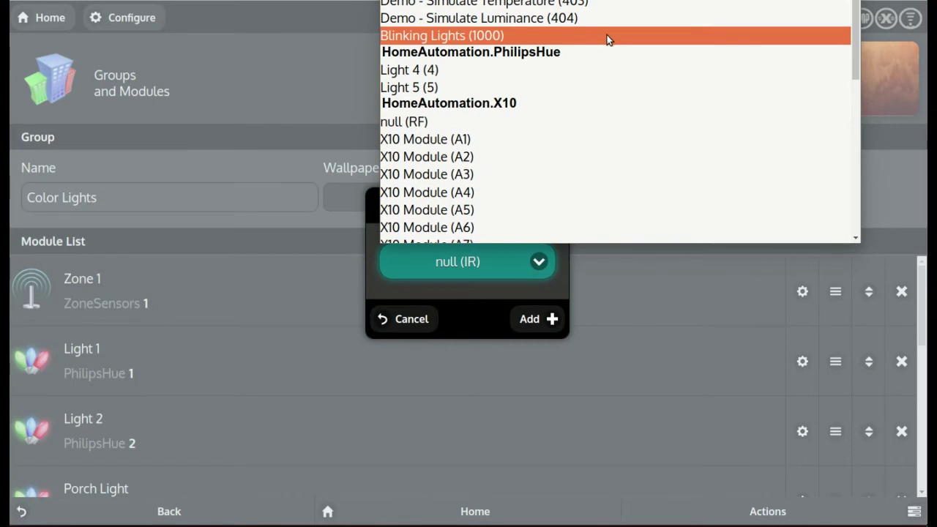
click(606, 36)
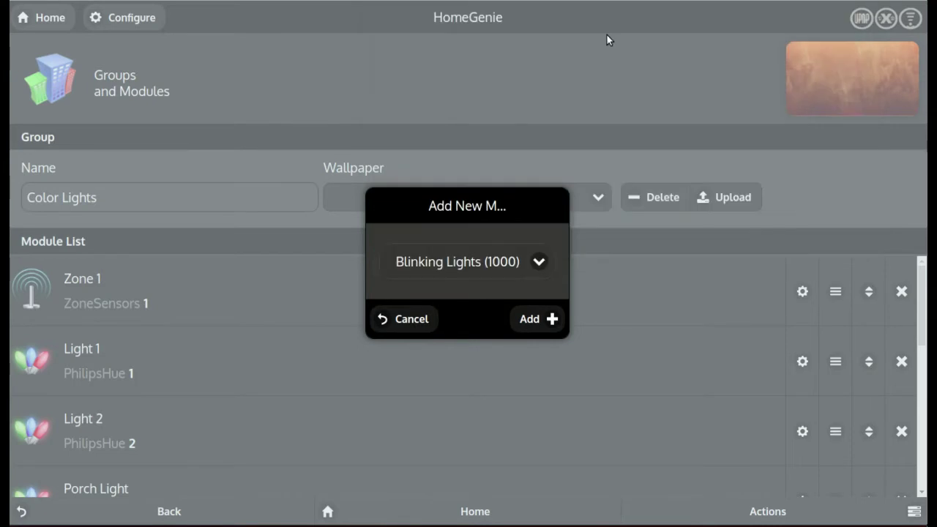
click(550, 321)
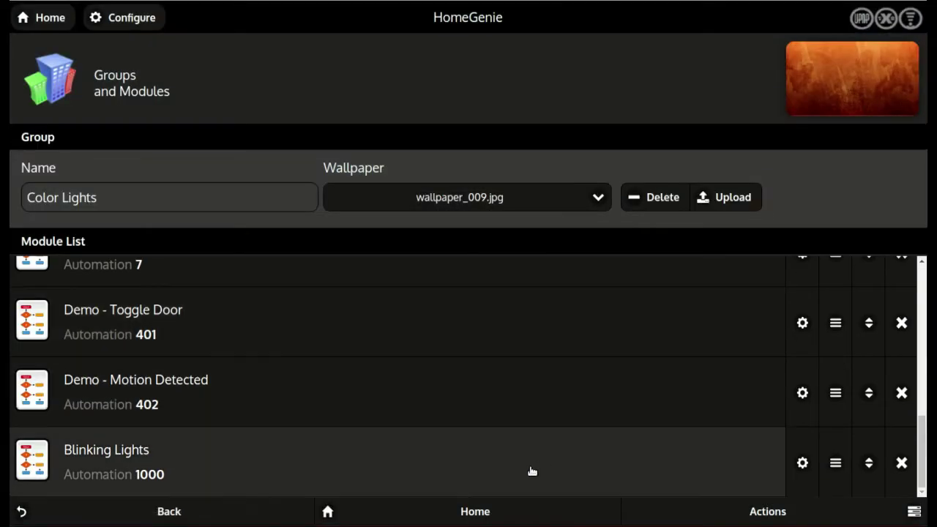
Step: Run the Blinking Lights automation from the Color Lights group's dashboard
click(53, 18)
click(188, 167)
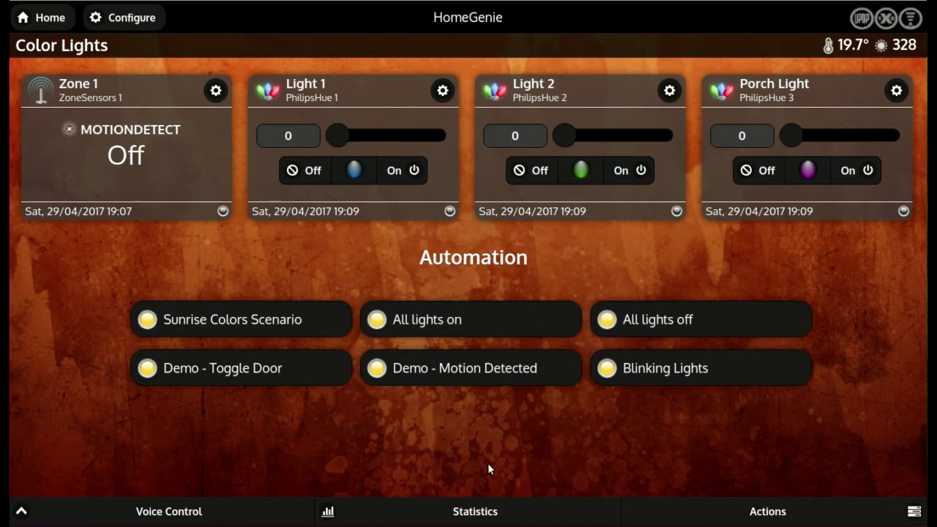
click(788, 371)
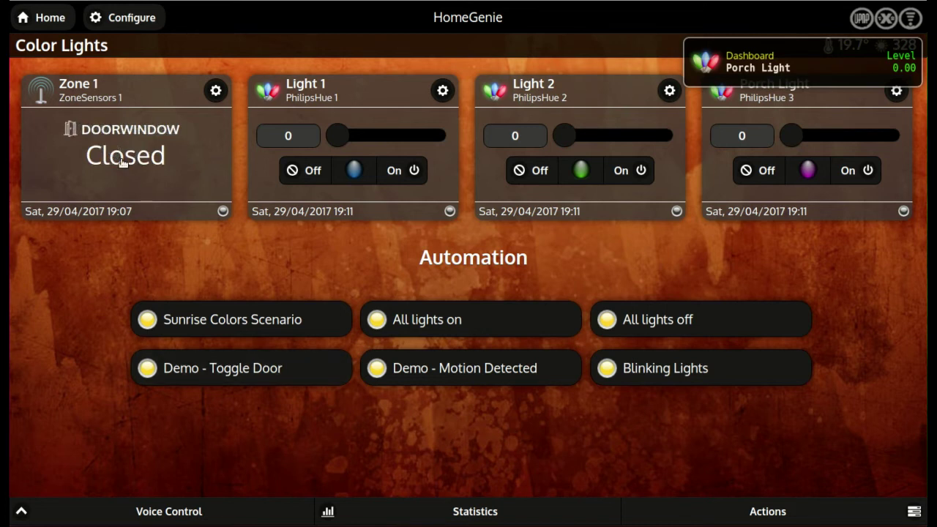
Step: Open the trigger code of the Blinking Lights program in the Lights group and set its trigger to when condition evaluation switches to 'true'
click(123, 17)
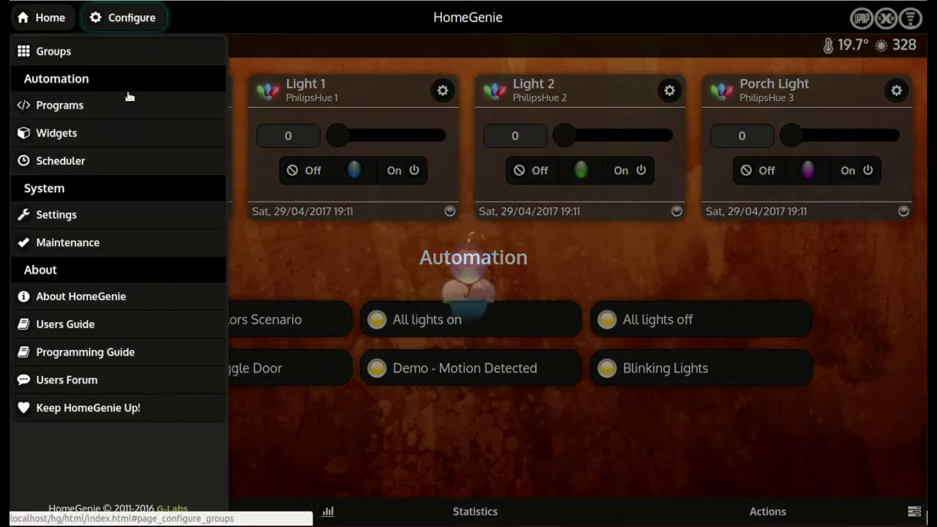
click(162, 110)
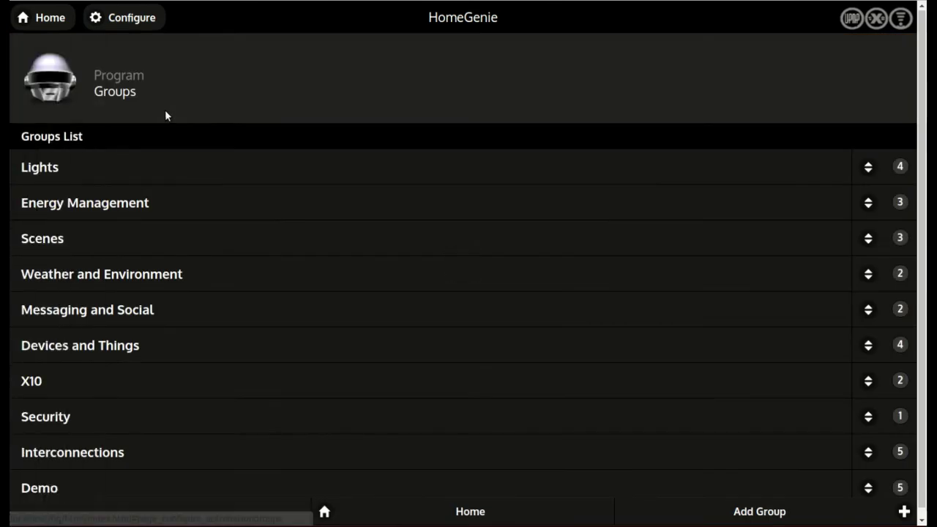
click(369, 165)
click(472, 200)
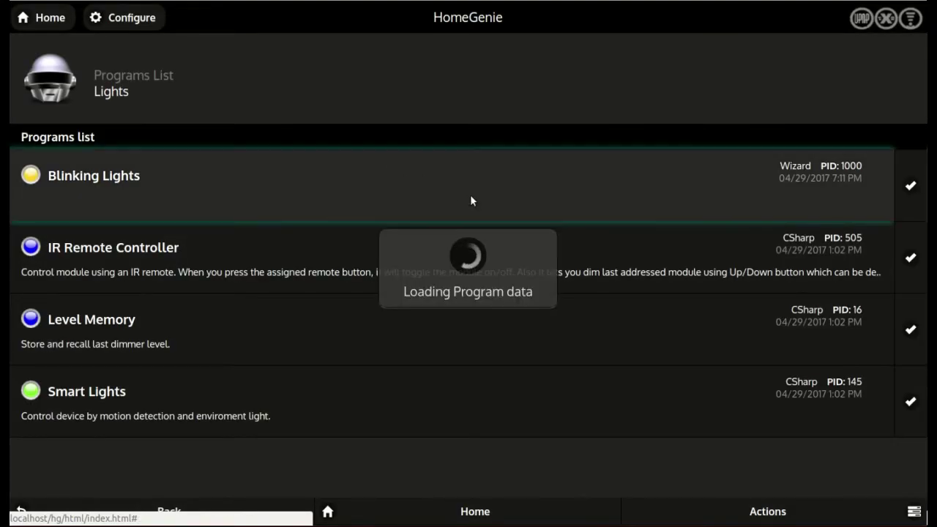
click(517, 336)
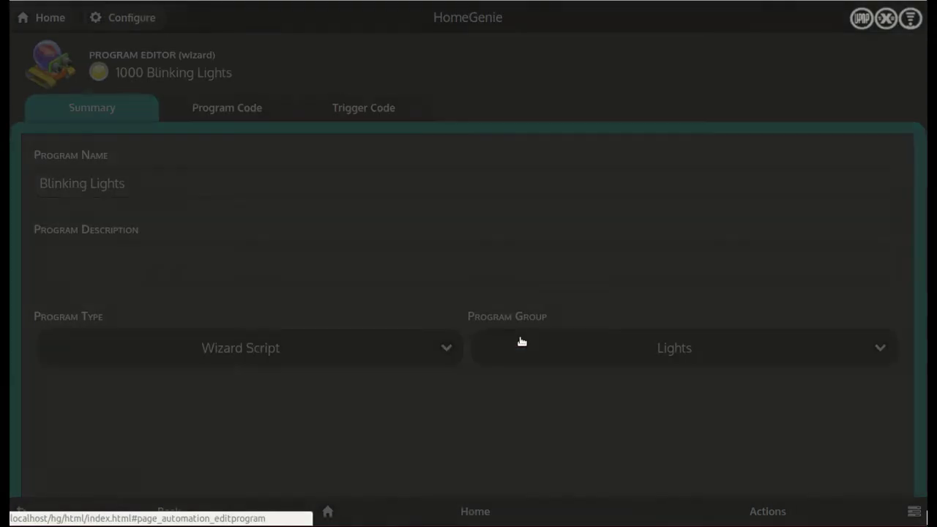
click(413, 106)
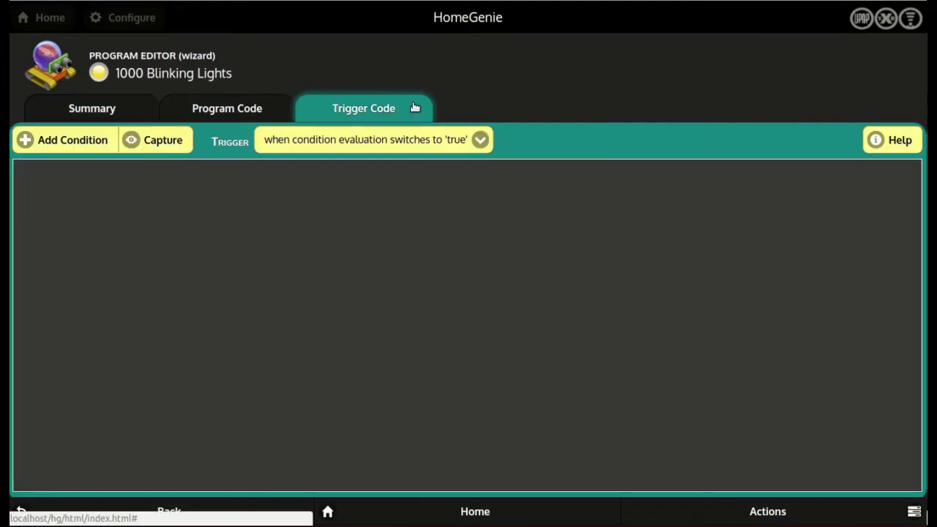
click(480, 139)
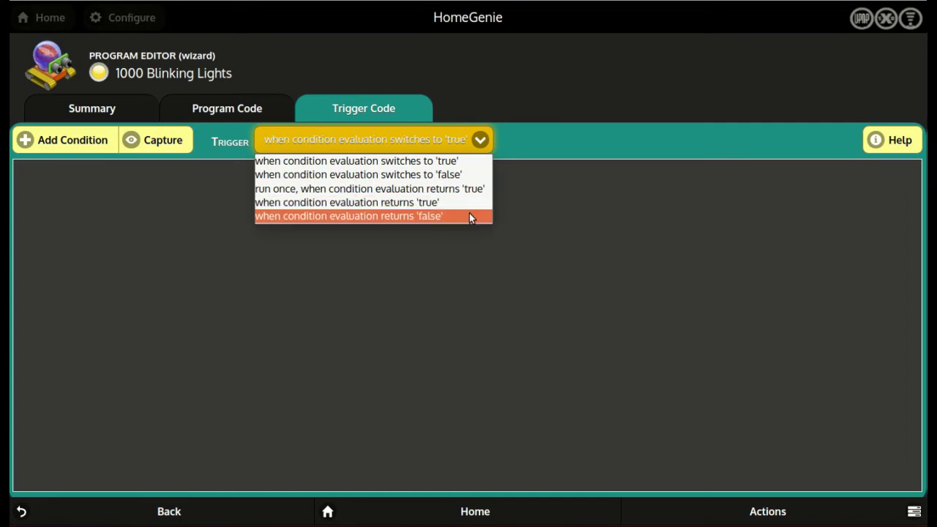
click(474, 161)
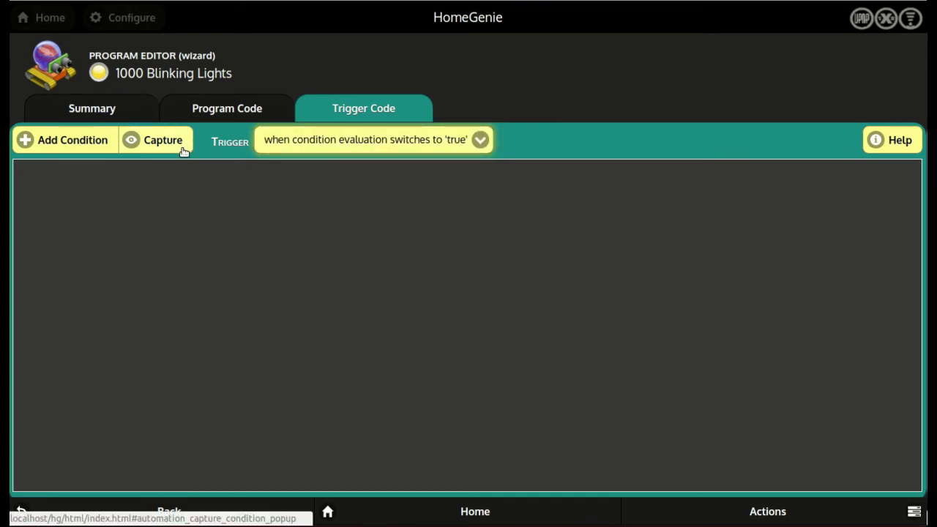
Step: Add a trigger condition requiring the Demo Door Sensor's Sensor.DoorWindow to be GreaterThan 0, and save the program
click(73, 141)
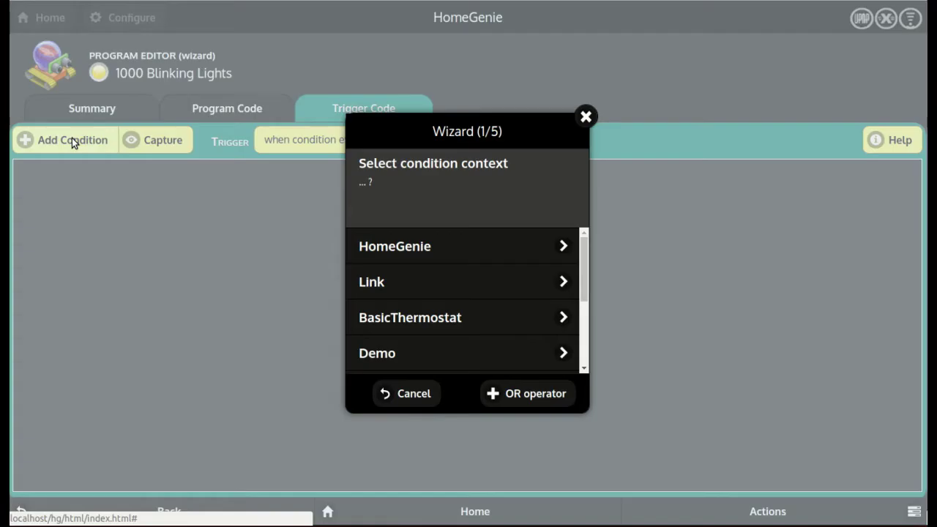
click(465, 353)
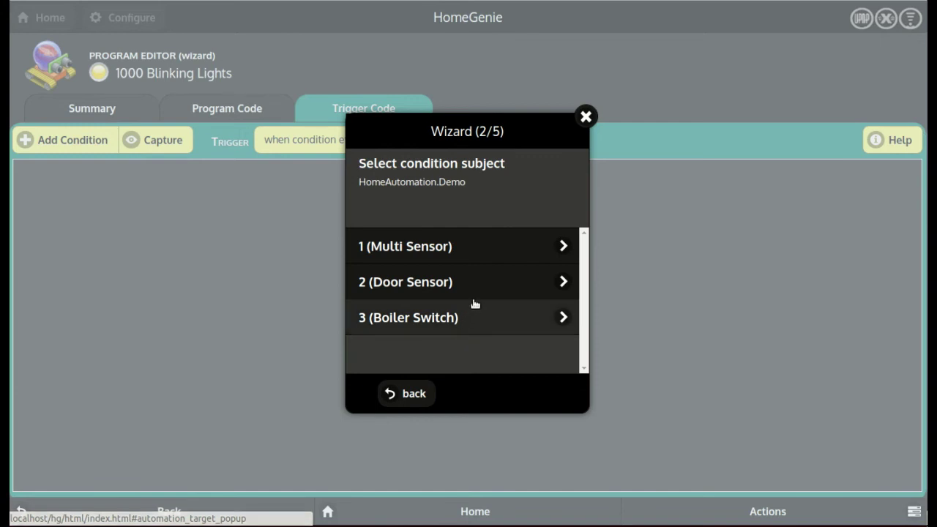
click(498, 282)
scroll(500, 309, down, 5)
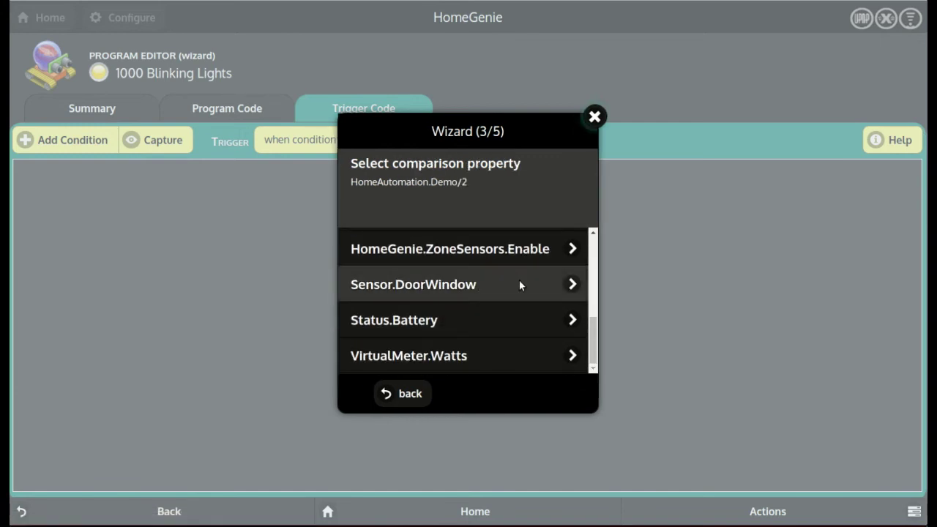
click(519, 283)
click(473, 317)
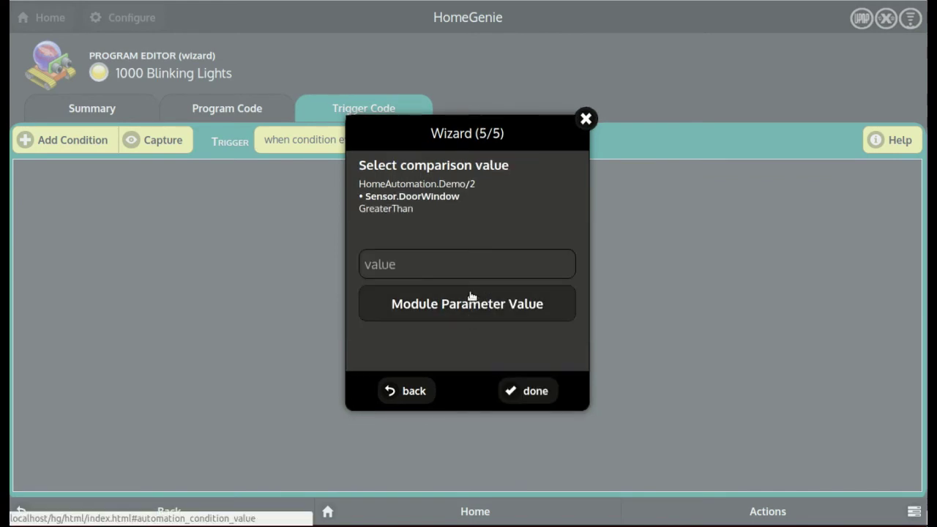
click(511, 261)
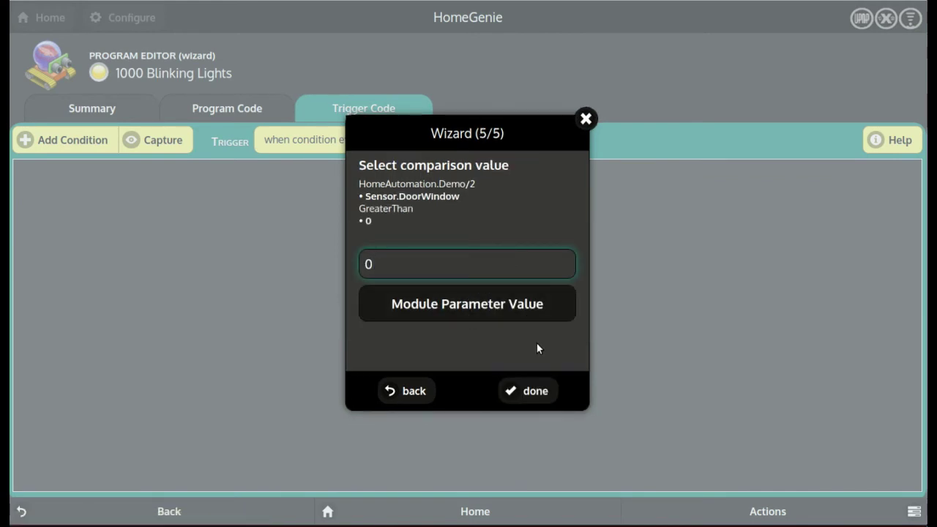
click(540, 391)
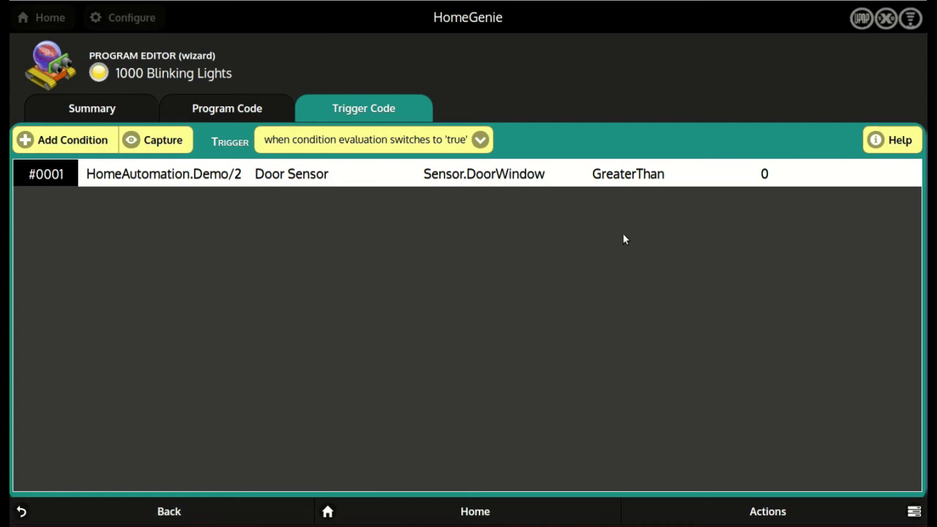
click(855, 512)
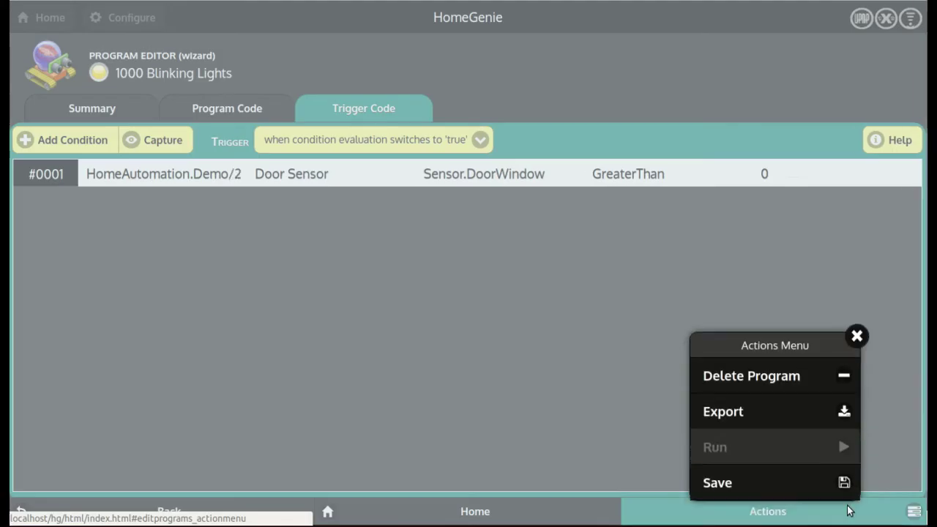
click(770, 489)
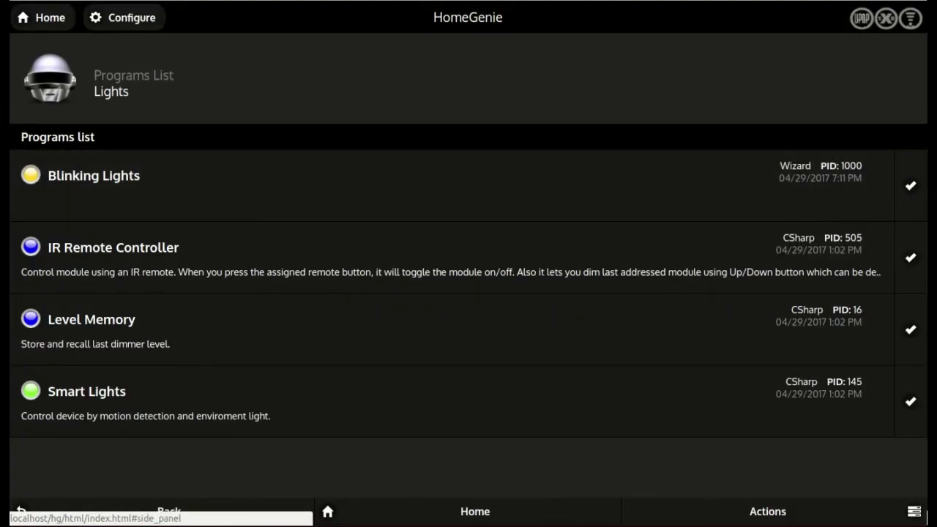
Step: Test the door trigger by running Demo - Toggle Door from the Color Lights group's dashboard
click(51, 19)
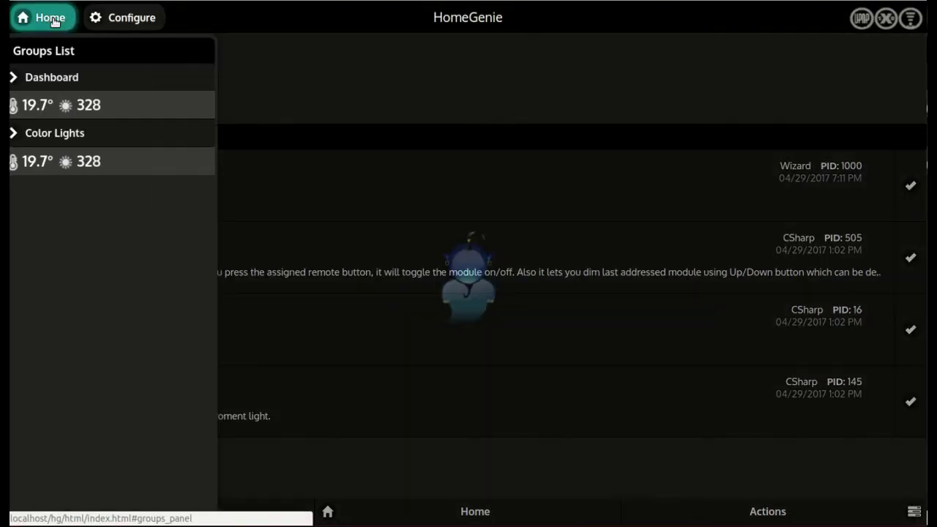
click(192, 168)
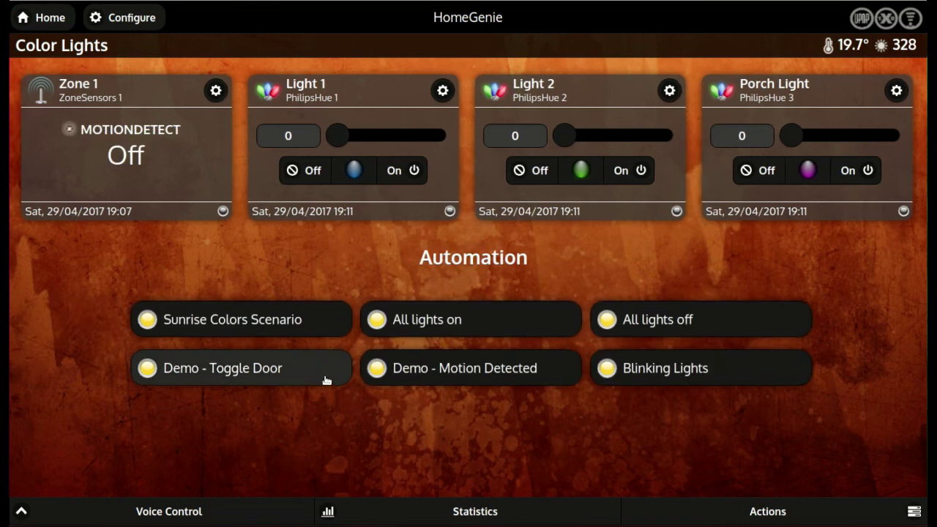
click(325, 380)
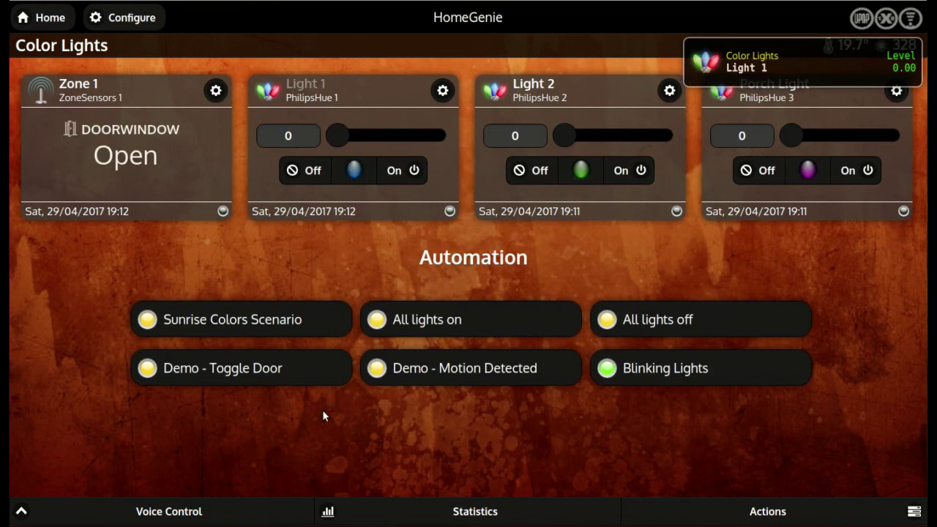